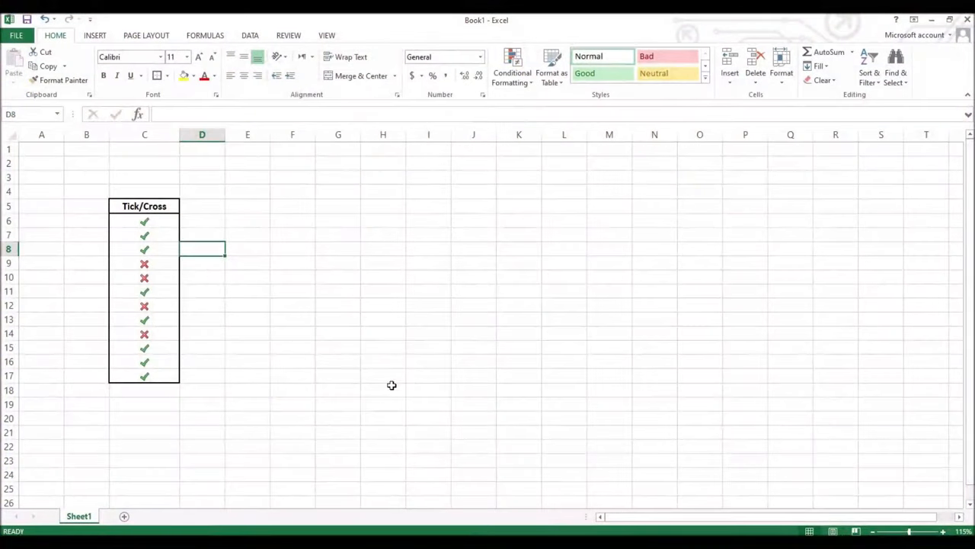
- Review the existing Tick/Cross table in column C and reveal the value 1 behind C6's tick
click(259, 208)
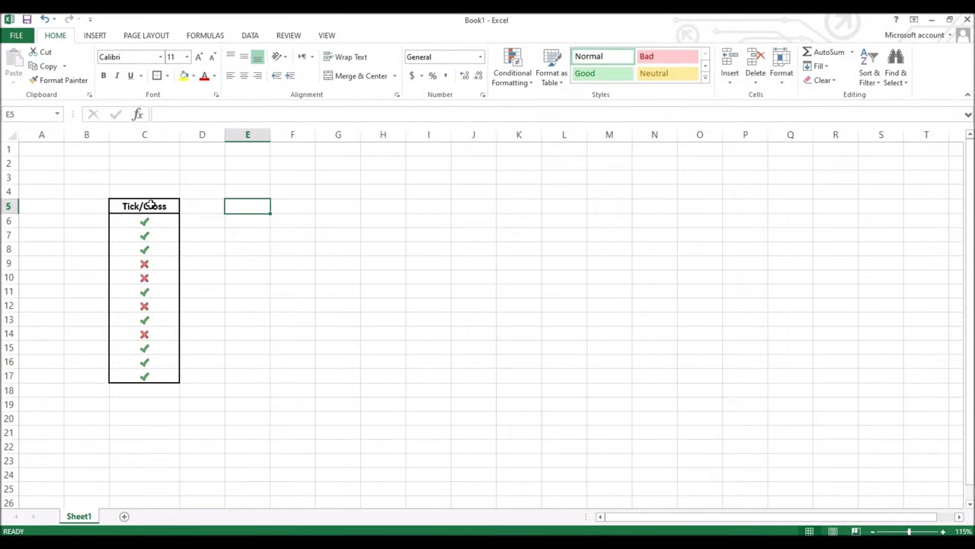
drag(149, 206, 144, 377)
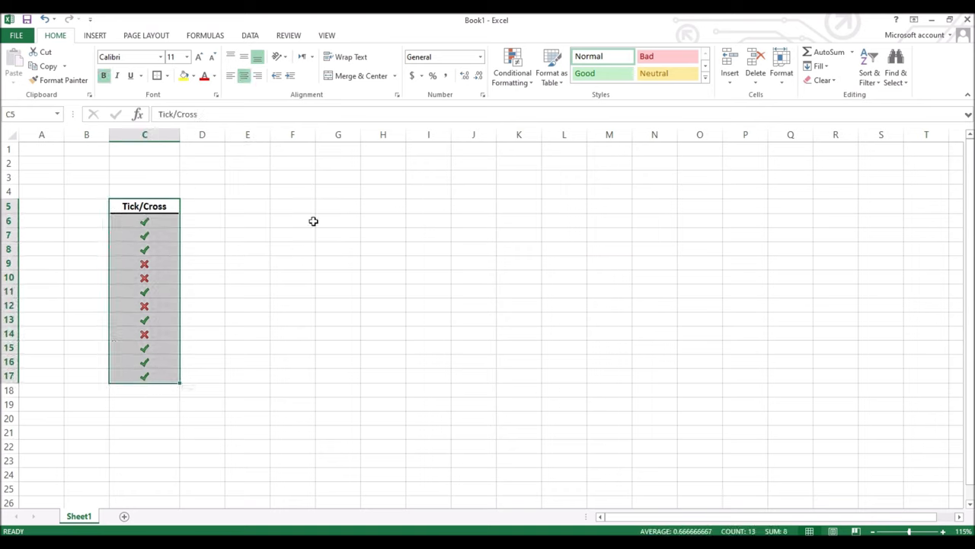
drag(295, 202, 295, 376)
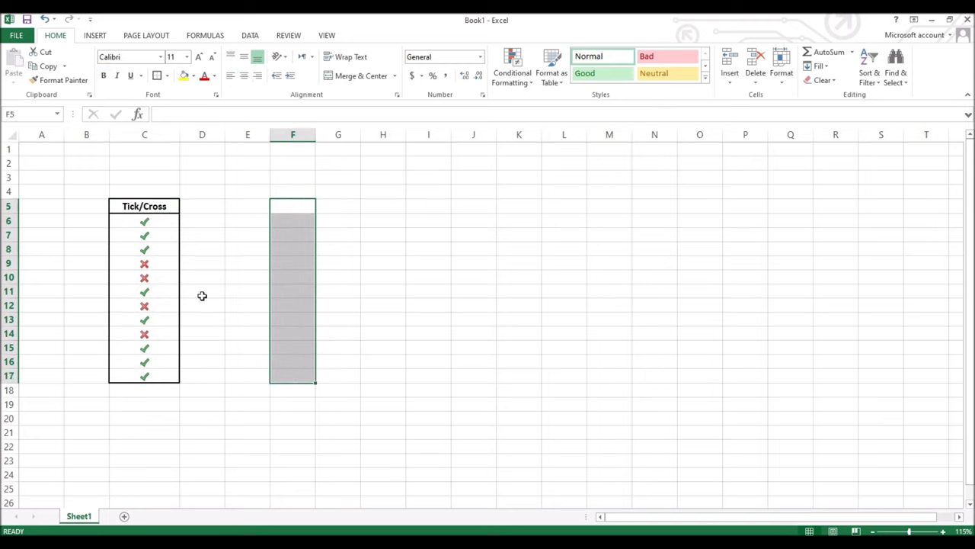
click(163, 220)
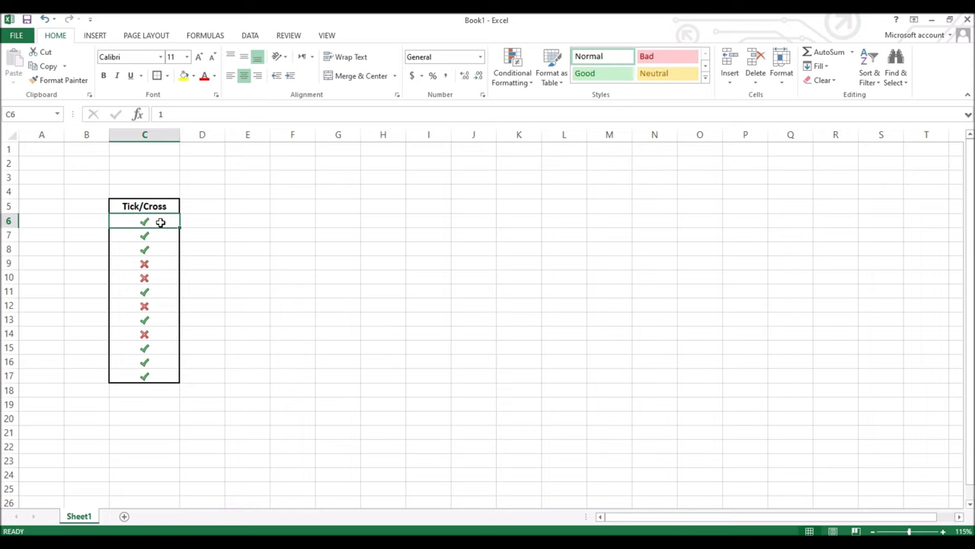
double_click(160, 222)
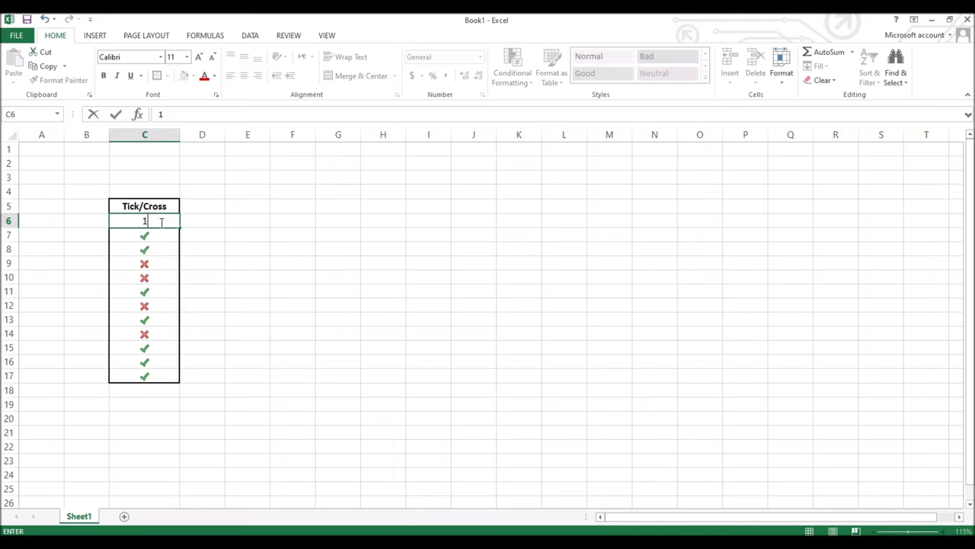
- Set C7 to 0 so it shows a red cross, and widen column G
key(Return)
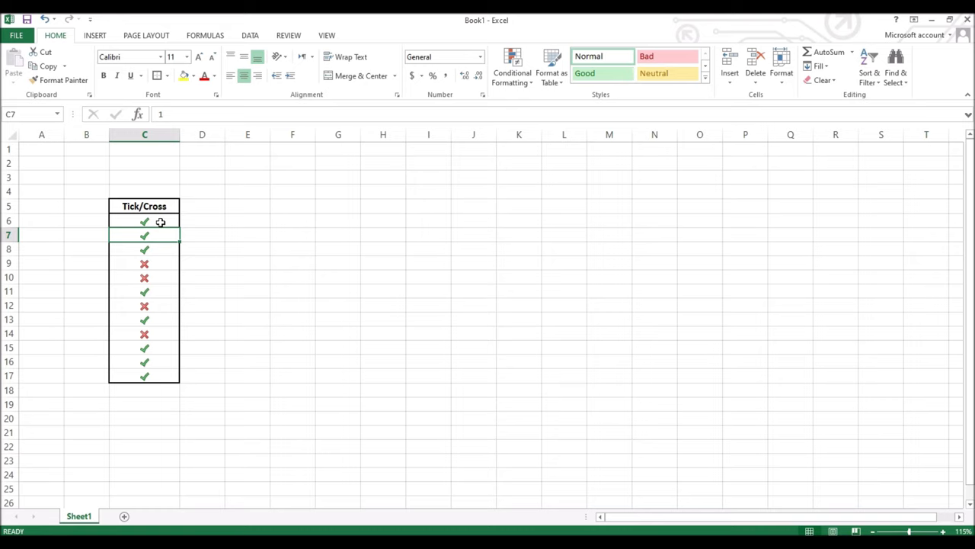
text(0)
key(Return)
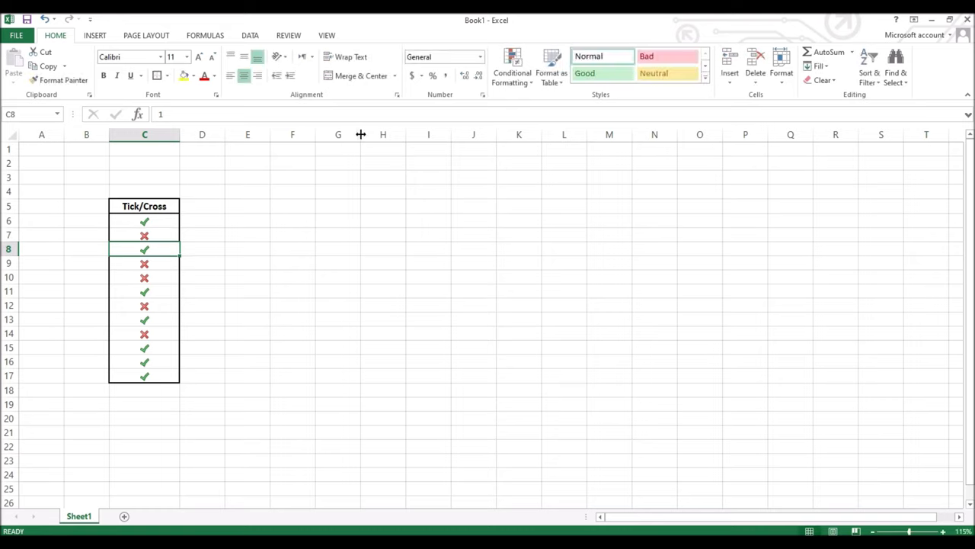
drag(361, 134, 386, 134)
- Enter a Tick/Cross header in G5 and give G5:G17 a thick box border
click(356, 203)
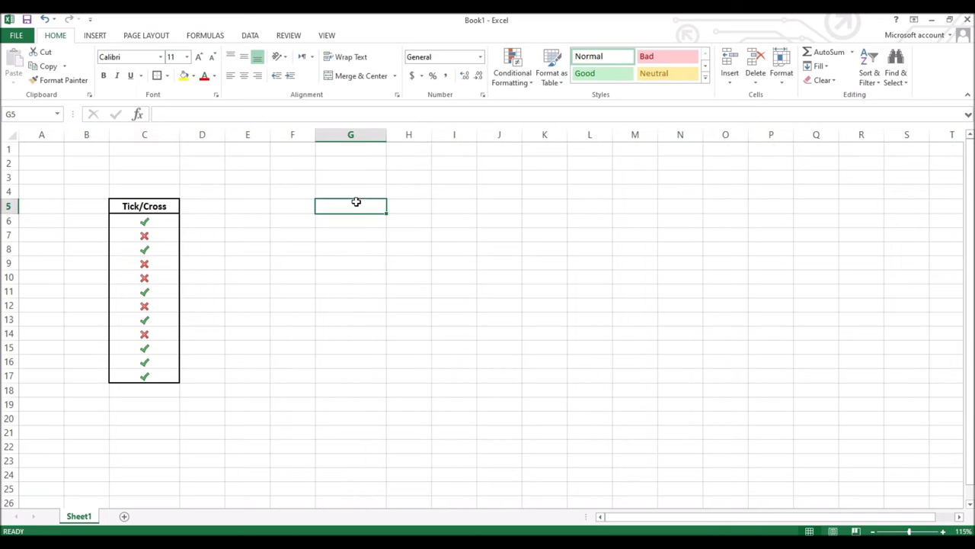
text(Tick)
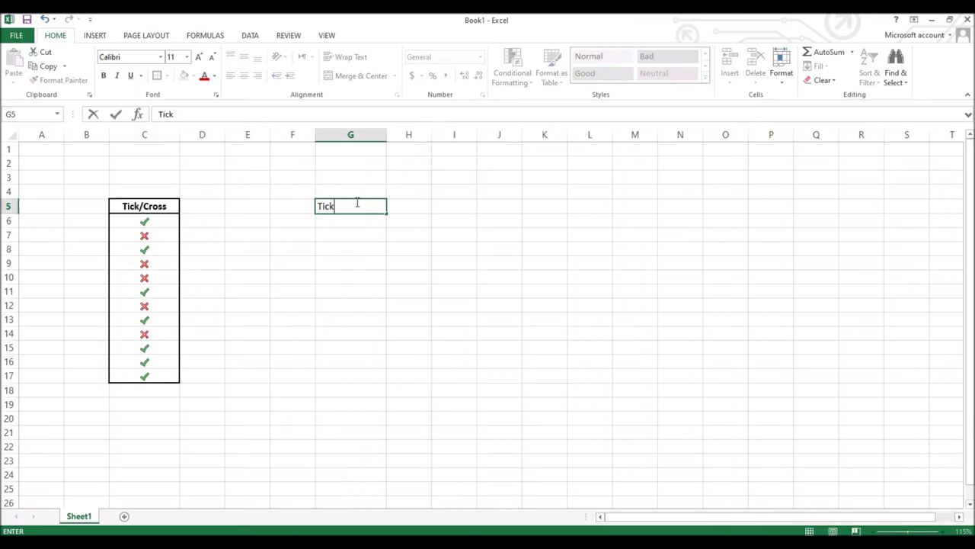
text(/Cross)
key(ctrl+Return)
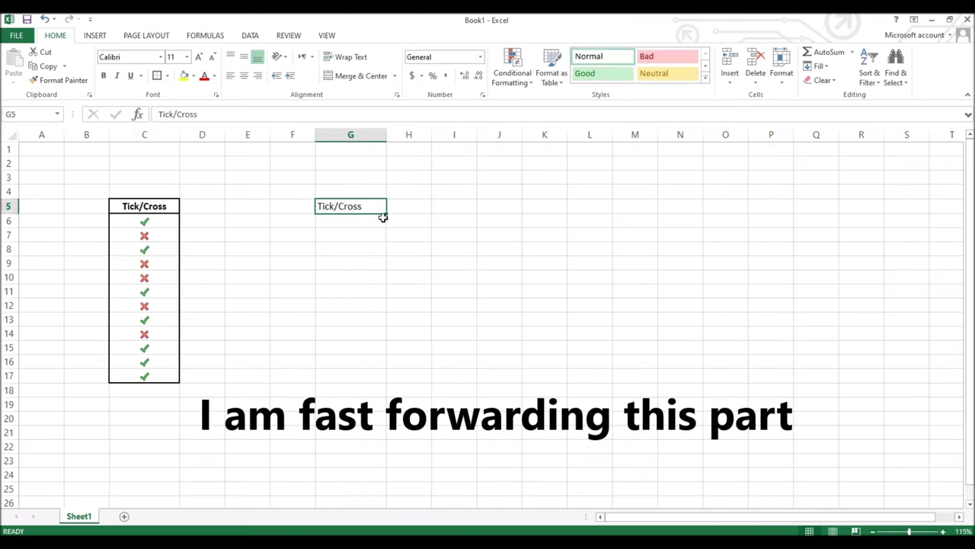
drag(351, 206, 351, 375)
click(160, 76)
- Make the G5 header bold and centre-align all of column G
click(351, 206)
click(104, 76)
click(243, 76)
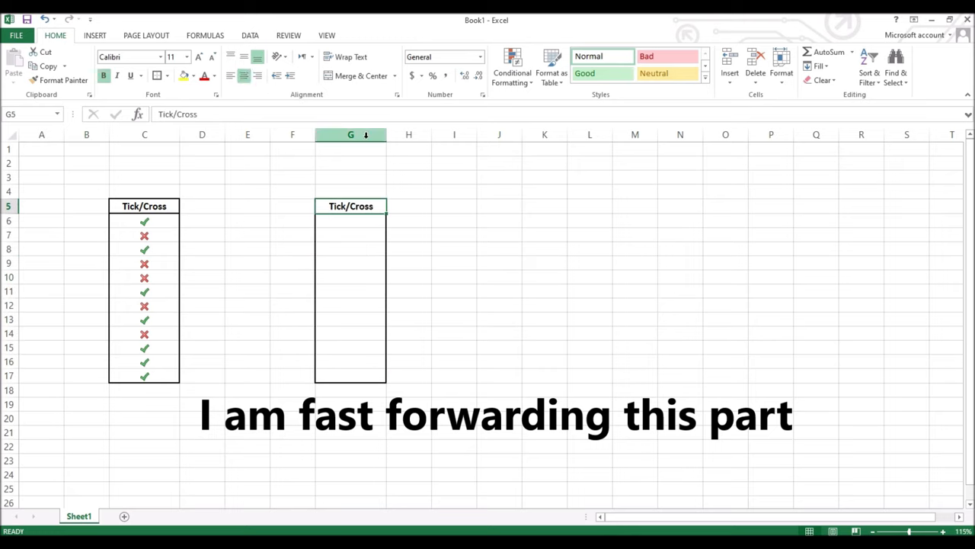
click(366, 135)
click(244, 76)
- Select the empty cells G6:G17 below the header for the icons
click(361, 226)
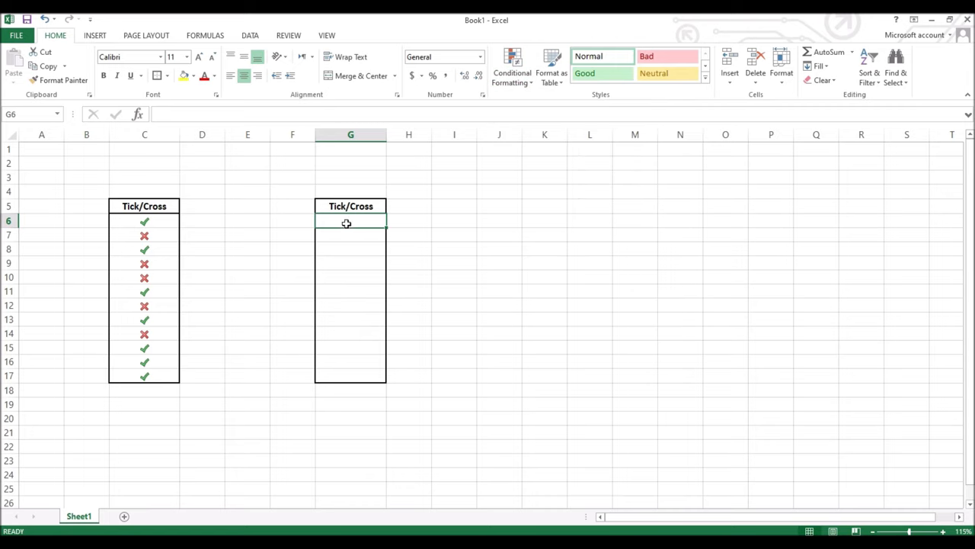
drag(347, 220, 347, 378)
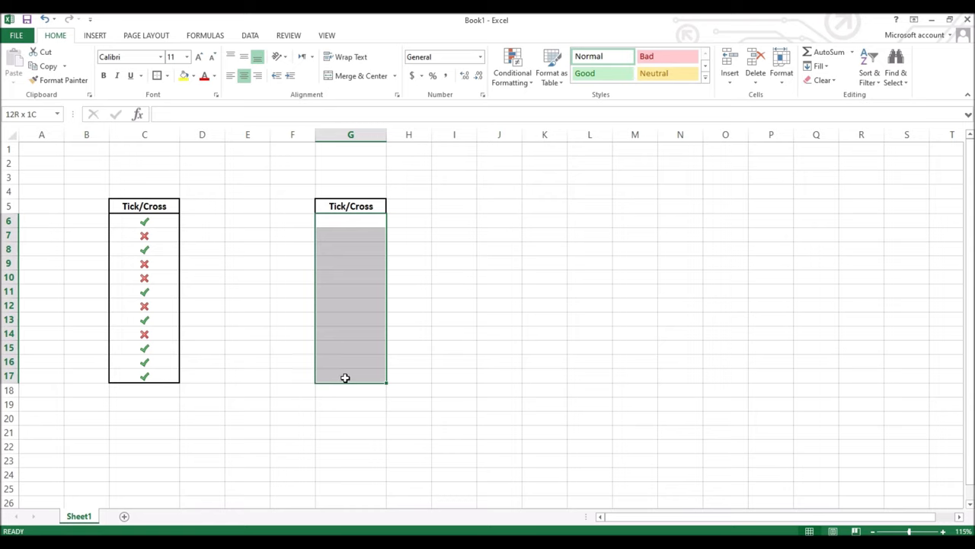
- Start a new conditional formatting rule for the selected range G6:G17
drag(345, 378, 345, 378)
click(529, 83)
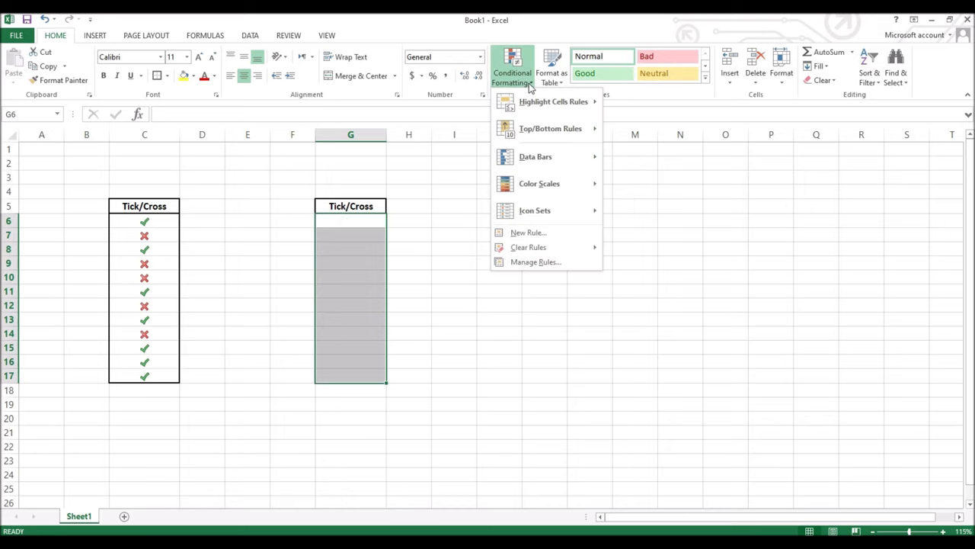
click(542, 234)
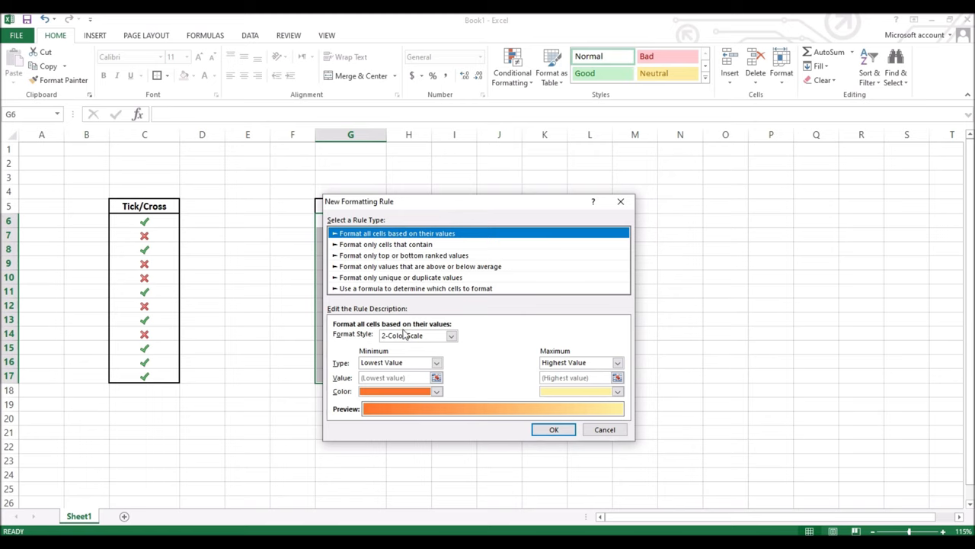
- Set the rule's Format Style to Icon Sets and review the available icon styles
click(451, 337)
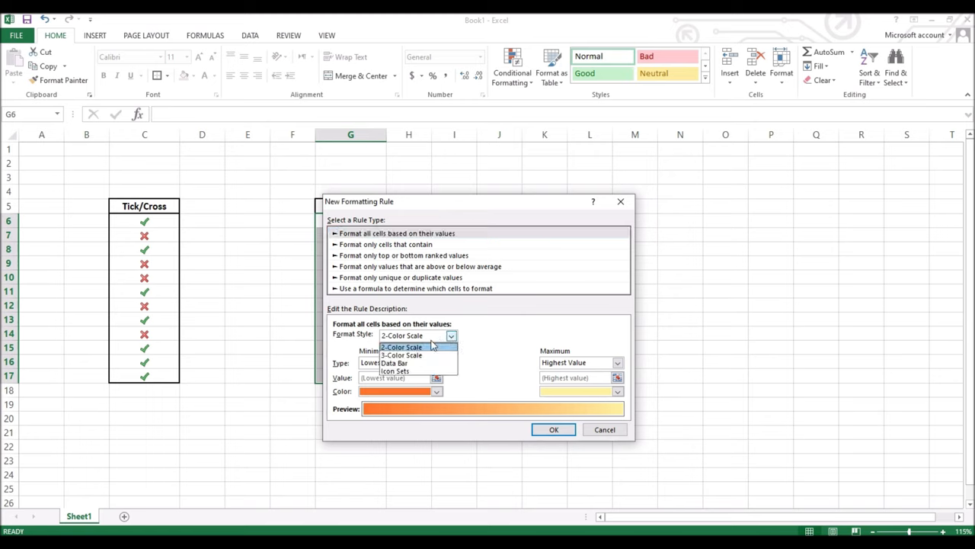
click(397, 371)
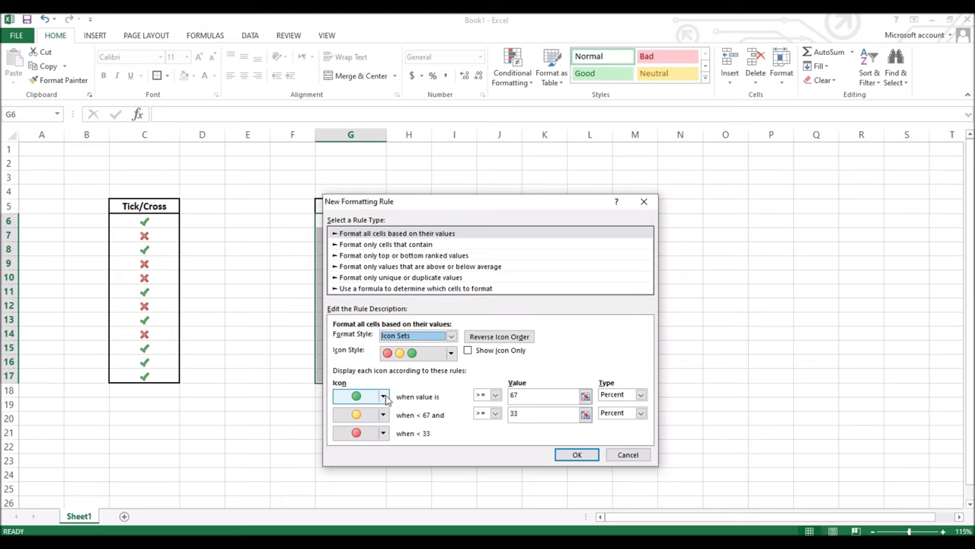
click(450, 353)
drag(452, 377, 452, 402)
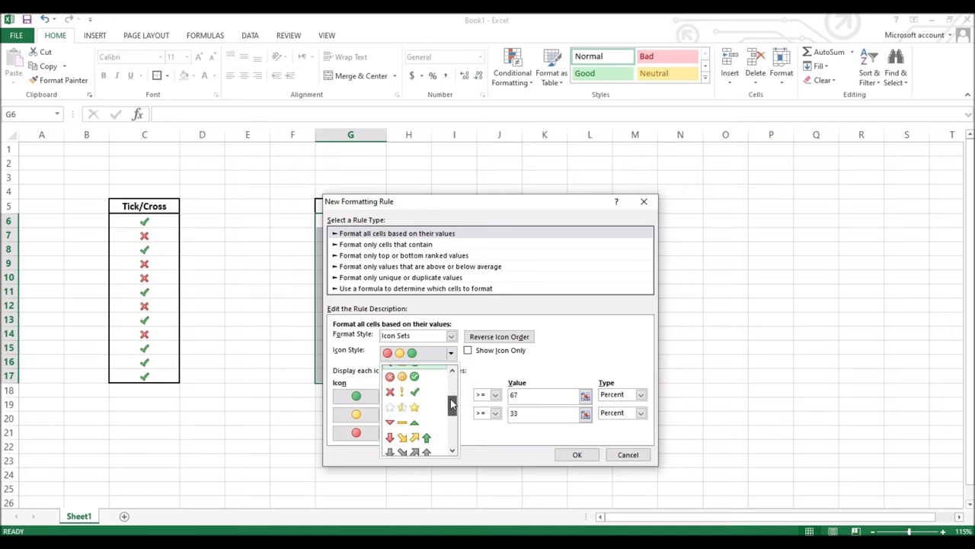
click(419, 335)
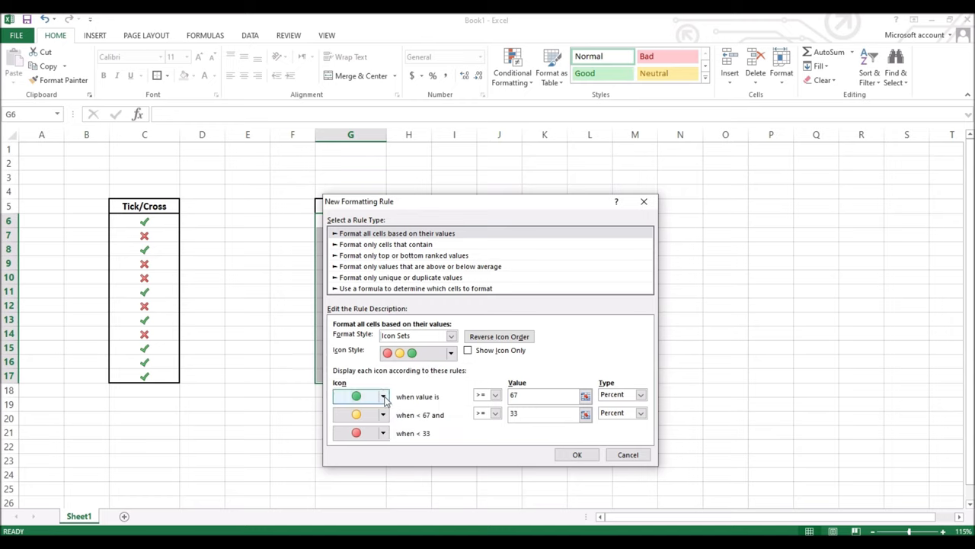
click(384, 397)
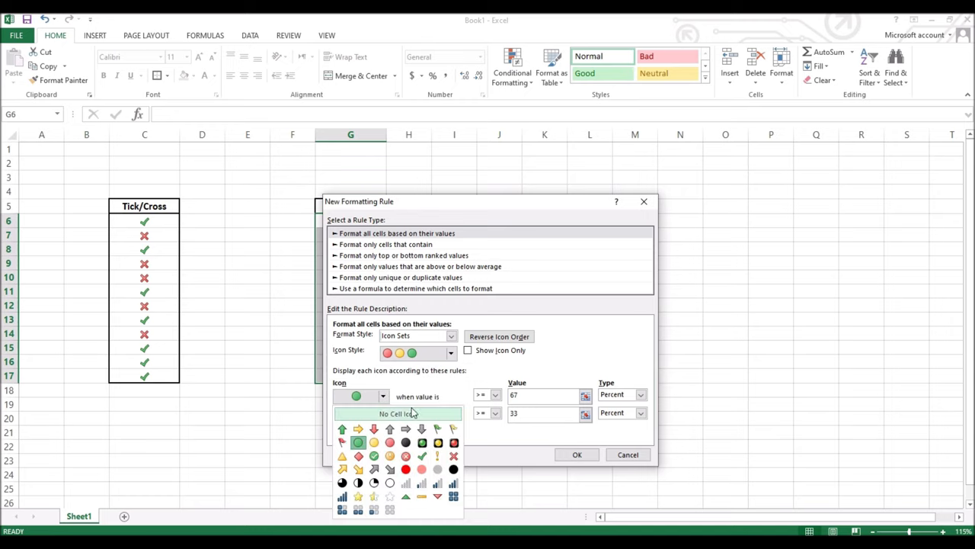
- Assign a green tick to the top band, a red cross to the middle, and no icon to the lowest
click(423, 456)
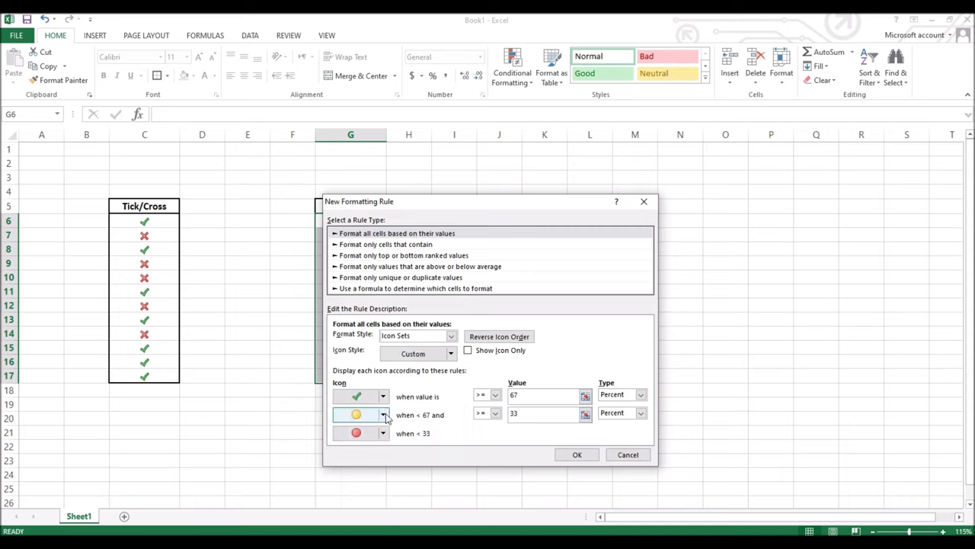
click(383, 414)
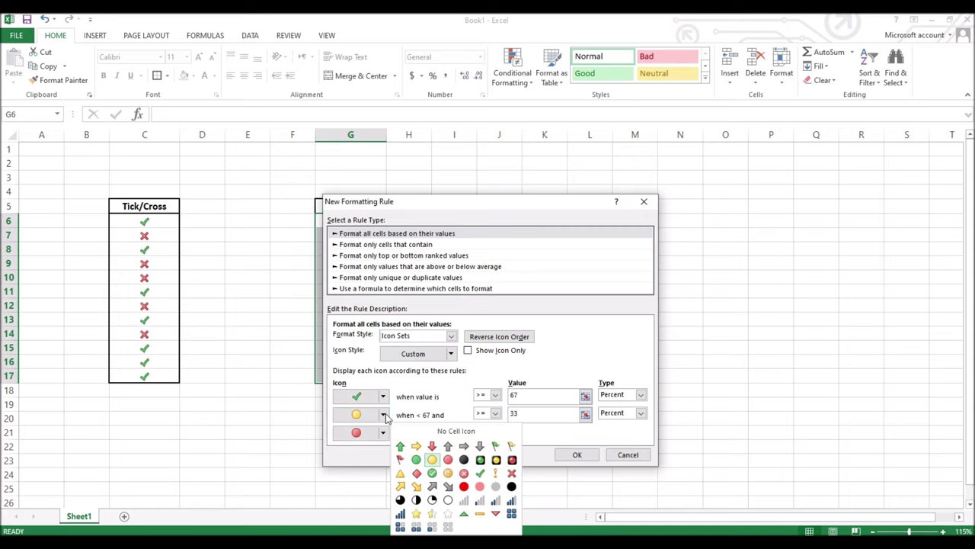
click(512, 472)
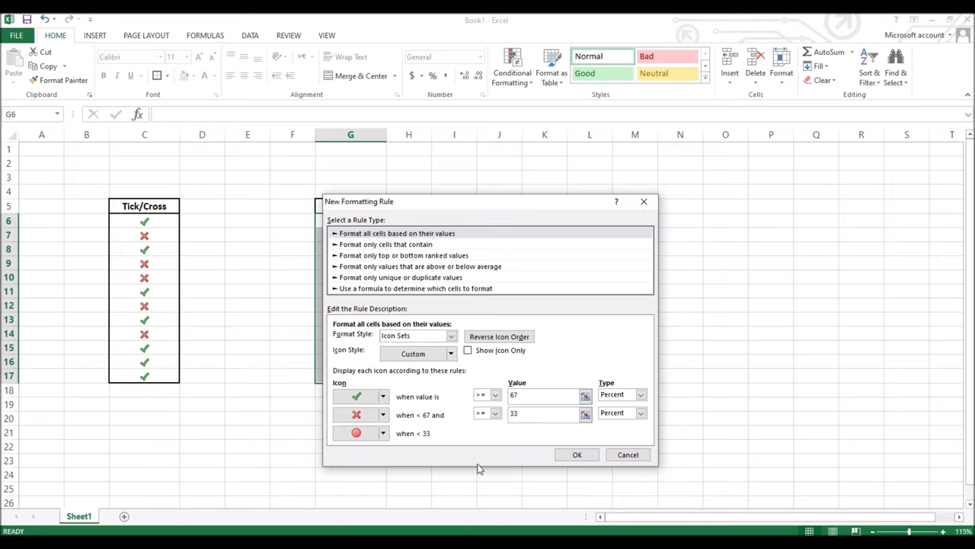
click(383, 433)
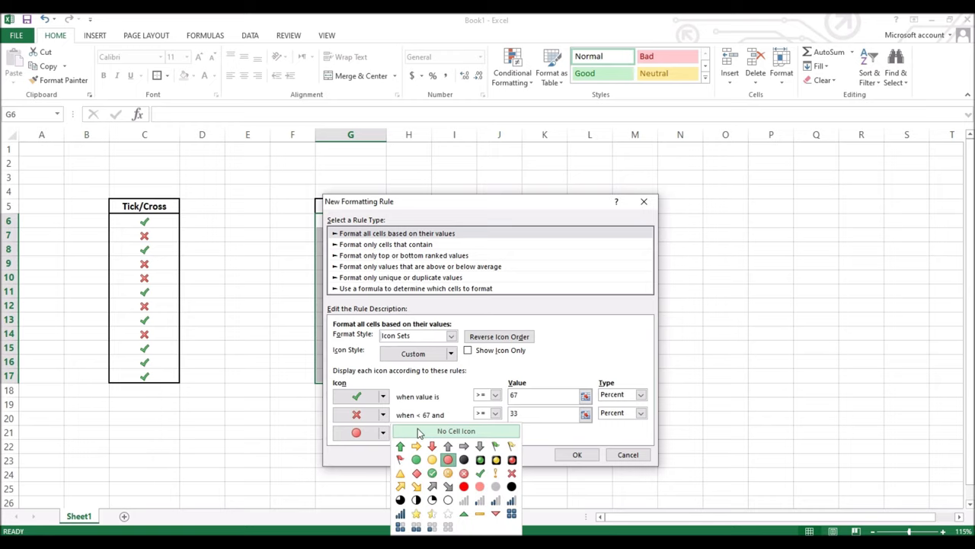
click(449, 433)
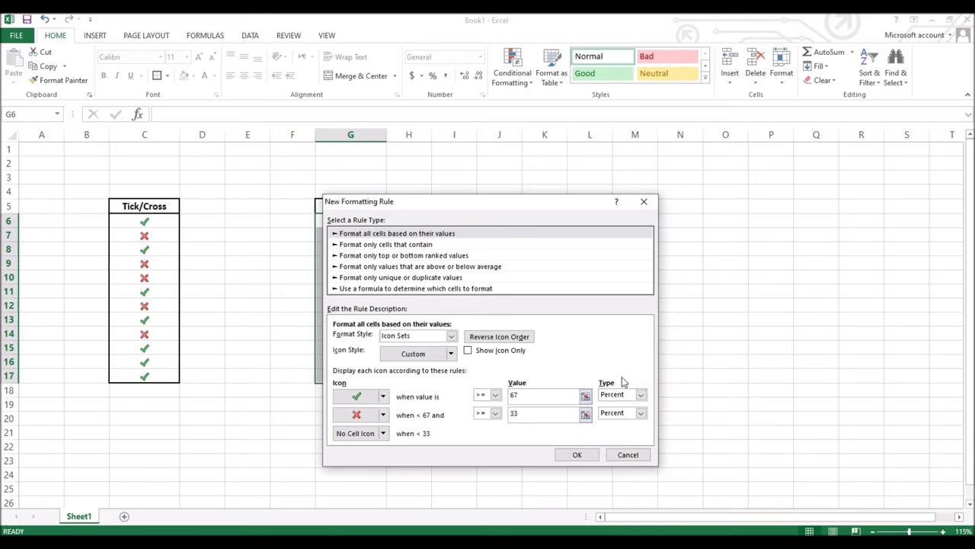
- Switch both icon thresholds from Percent to Number type
click(642, 396)
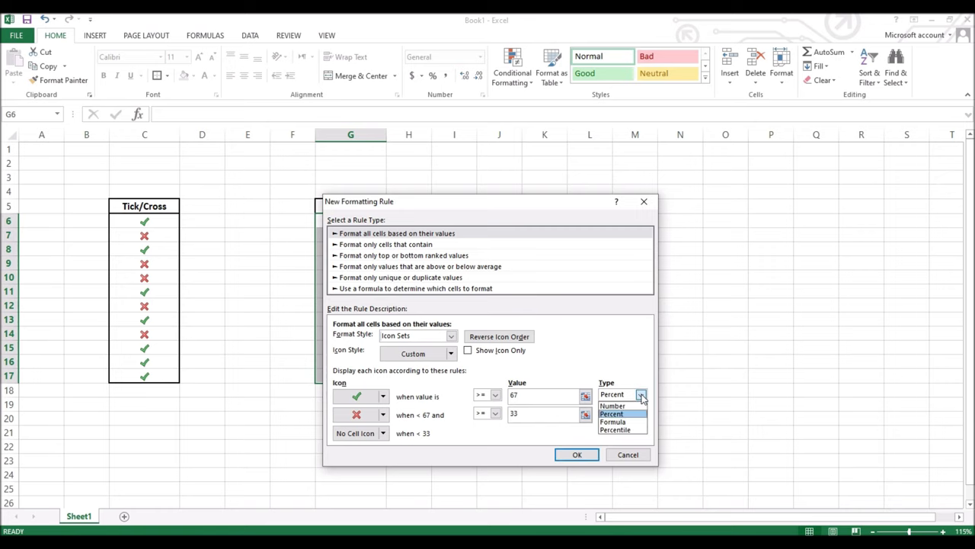
click(614, 406)
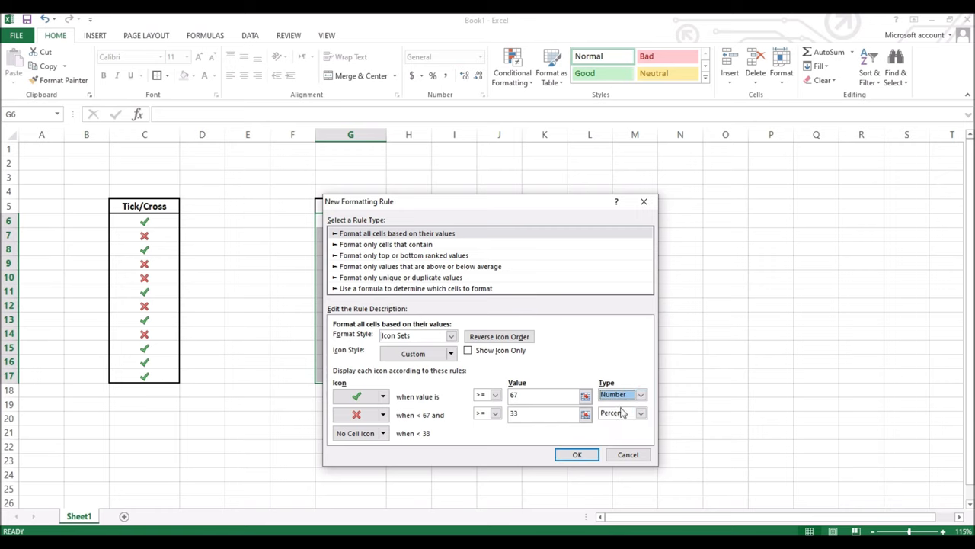
click(641, 413)
click(618, 423)
- Set the tick threshold to >= 1 and the cross to >= 0, then create the rule
click(514, 394)
text(1)
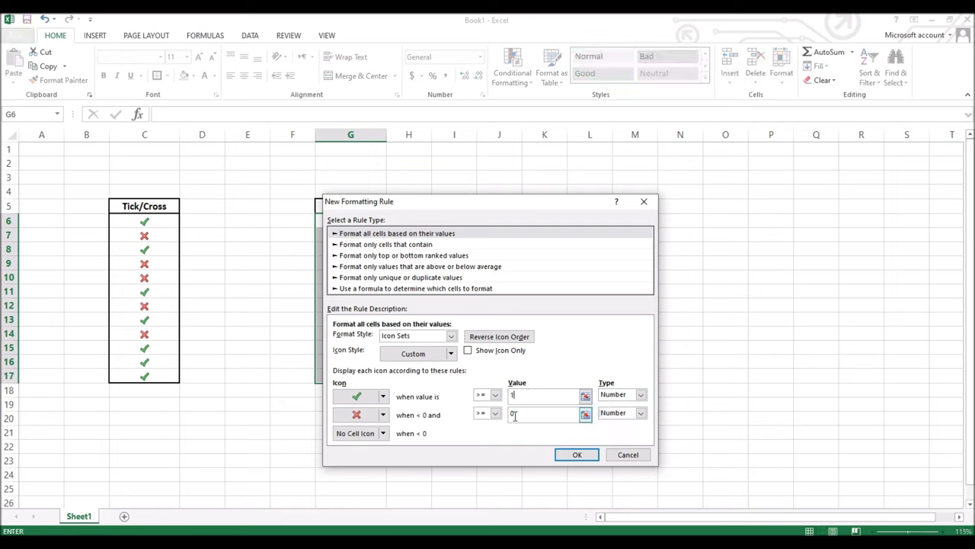
click(521, 414)
click(578, 455)
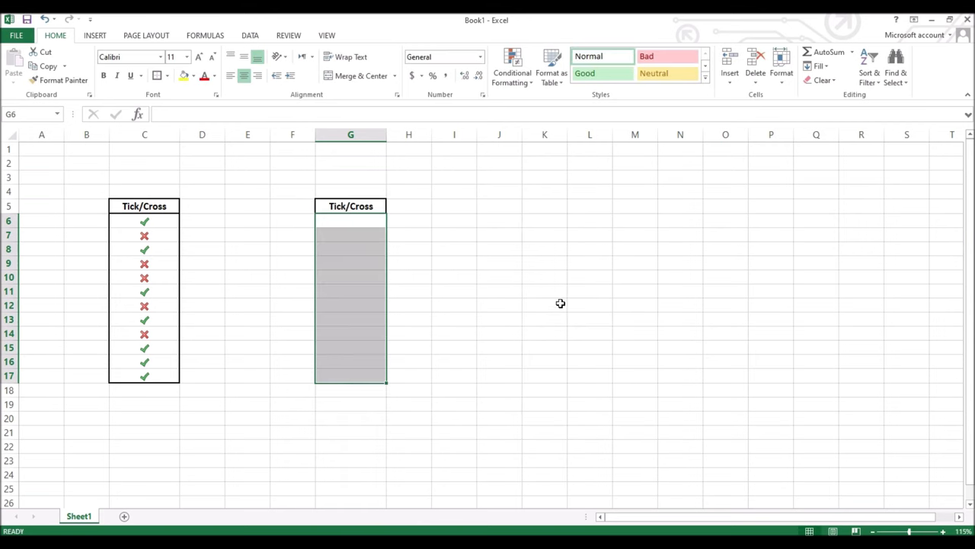
- Fill G6:G17 with 1s and 0s so each cell shows its number with a tick or cross
click(368, 223)
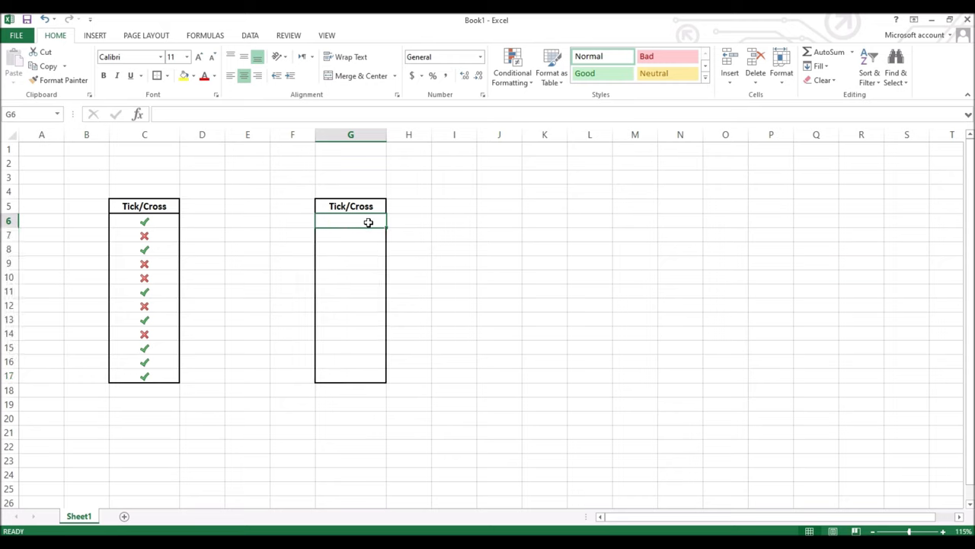
text(1)
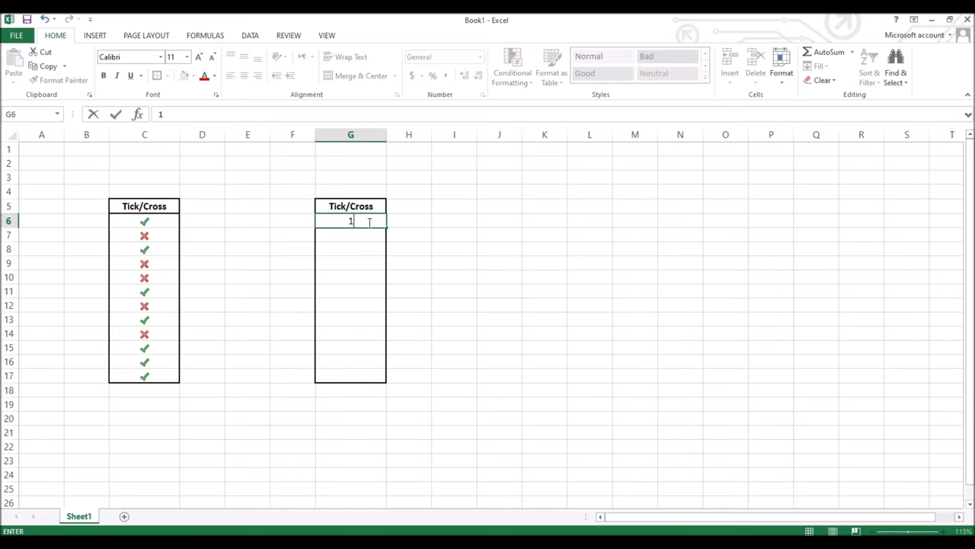
key(Return)
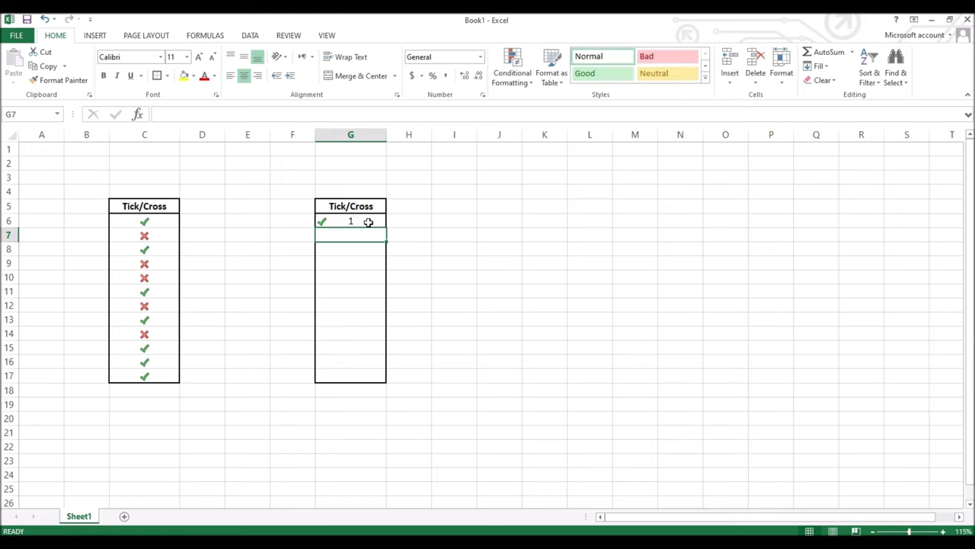
text(0 1 1 0 0 1 1 1 )
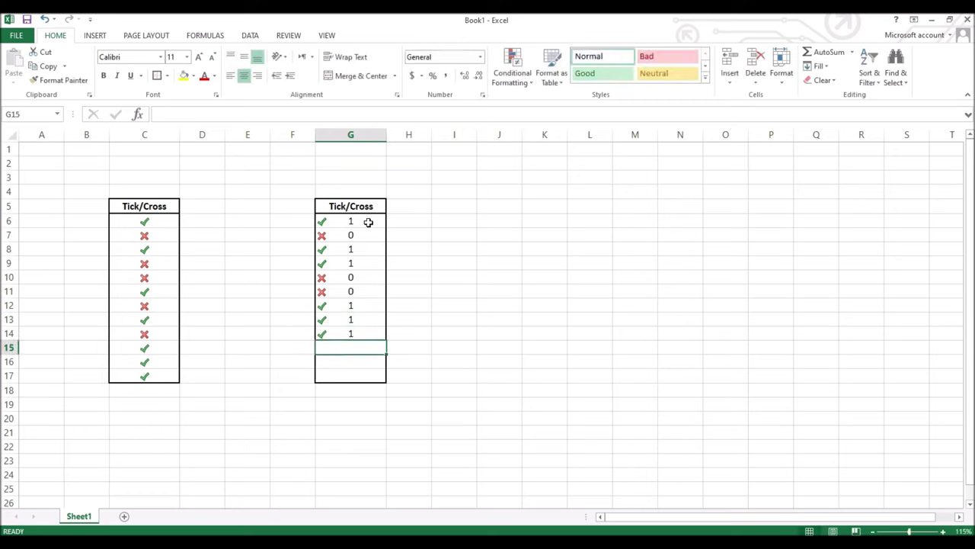
text(0 0 1)
click(455, 249)
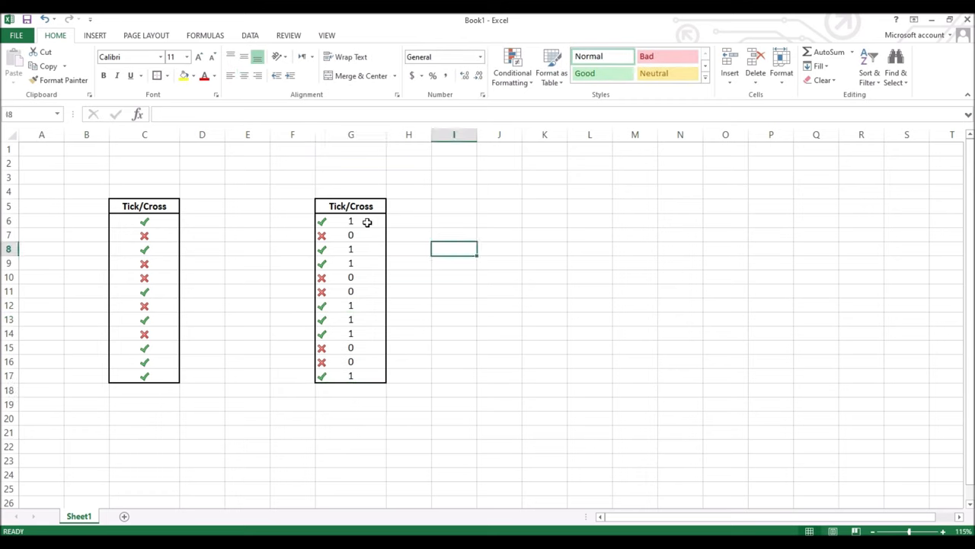
- Select and inspect the filled Tick/Cross values in G6:G17
drag(366, 221, 351, 376)
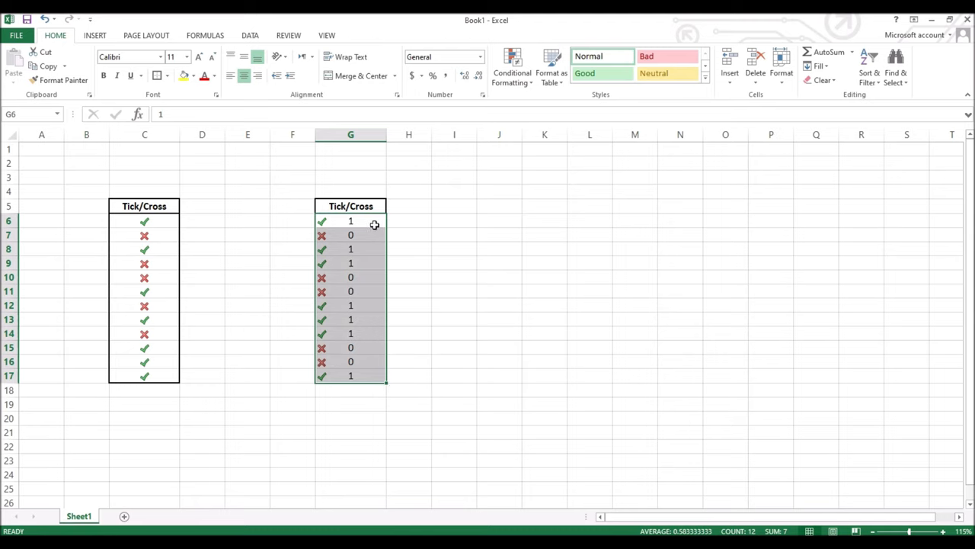
click(333, 335)
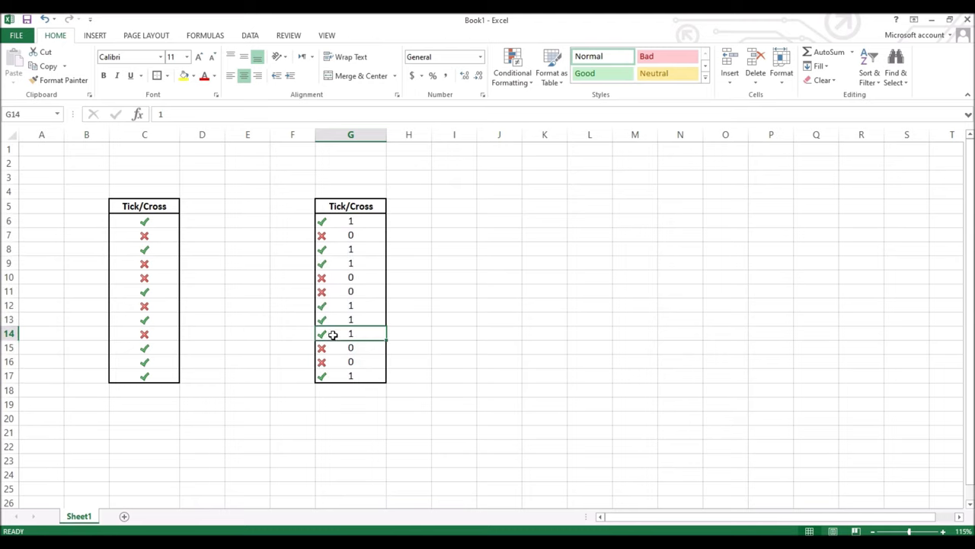
click(355, 221)
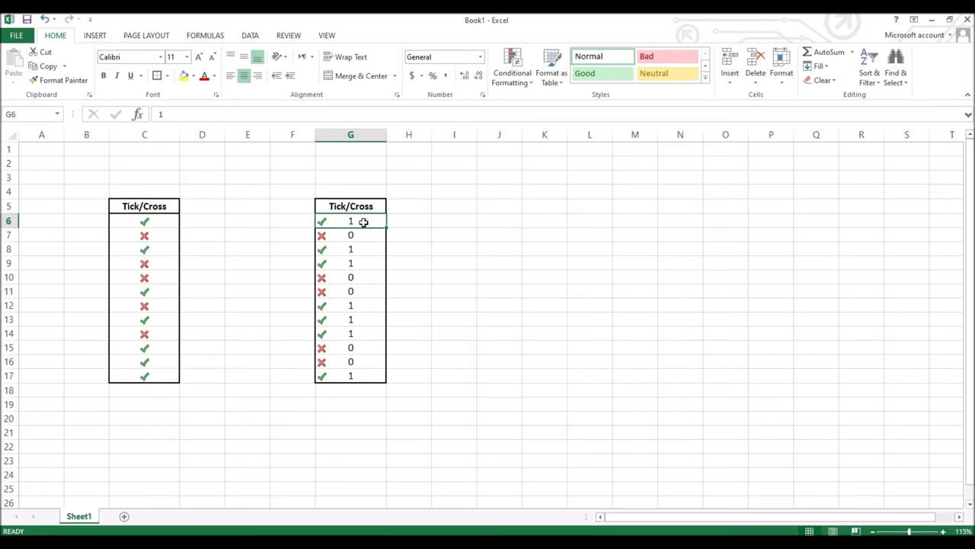
click(350, 249)
- Open the Icon Set rule for editing from the conditional formatting rules manager
click(354, 222)
click(512, 73)
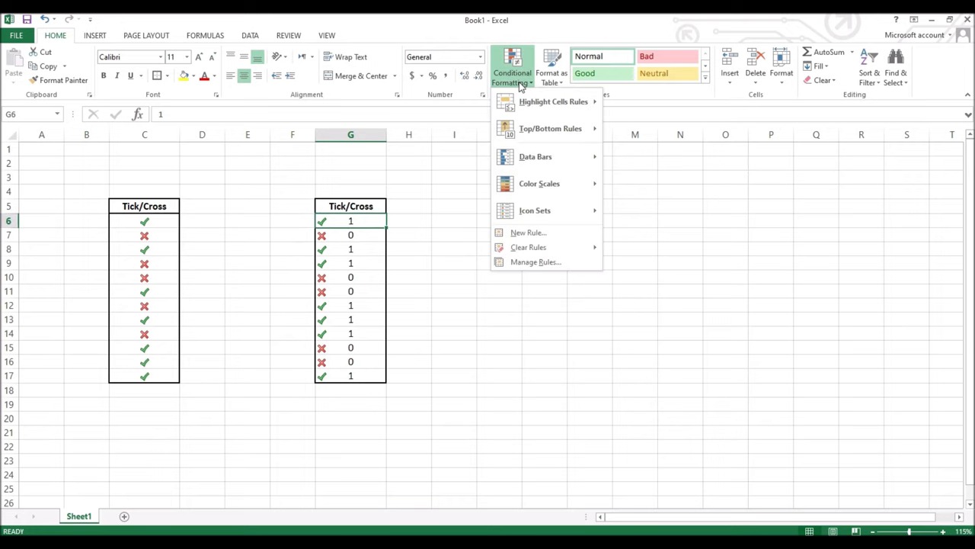
click(533, 262)
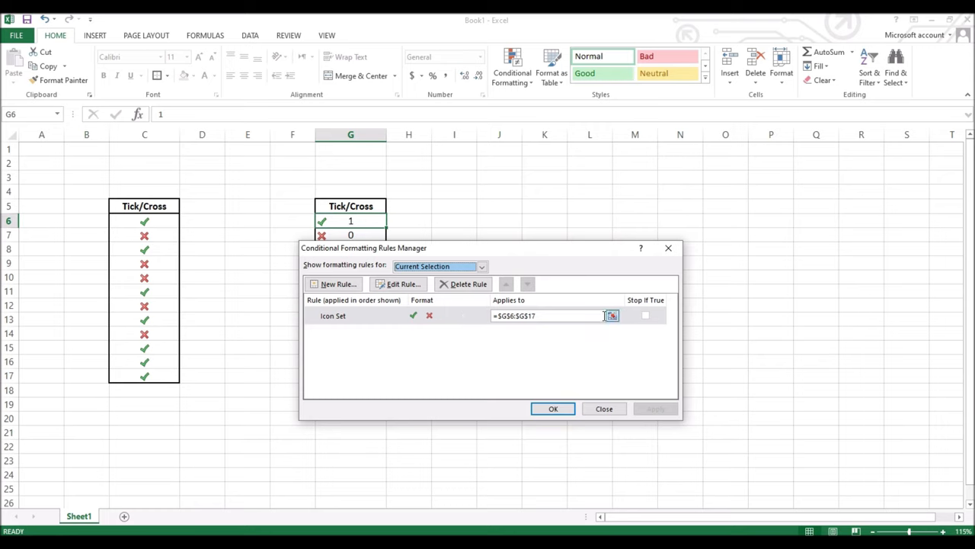
click(390, 318)
double_click(390, 319)
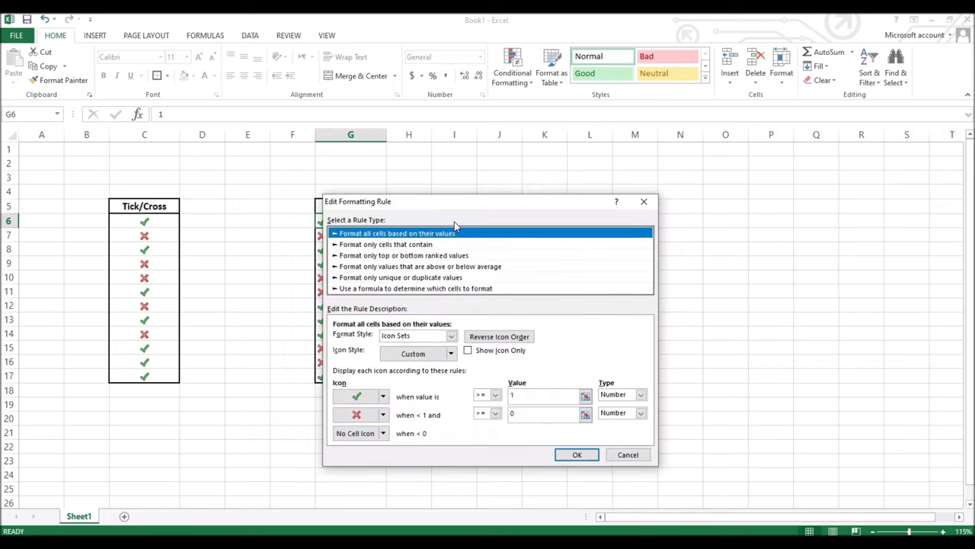
drag(454, 207, 478, 150)
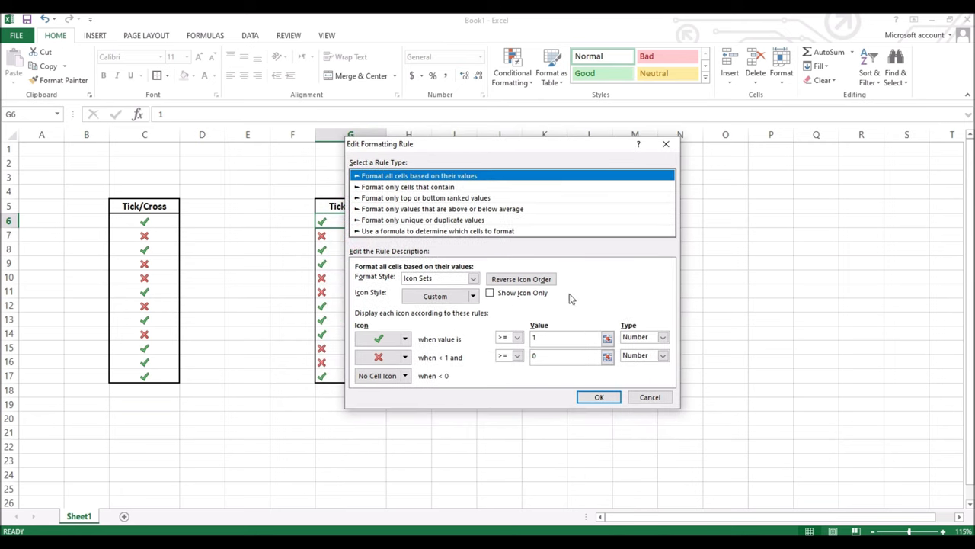
- Enable Show Icon Only and apply, so column G hides the 1s and 0s behind the icons
click(490, 293)
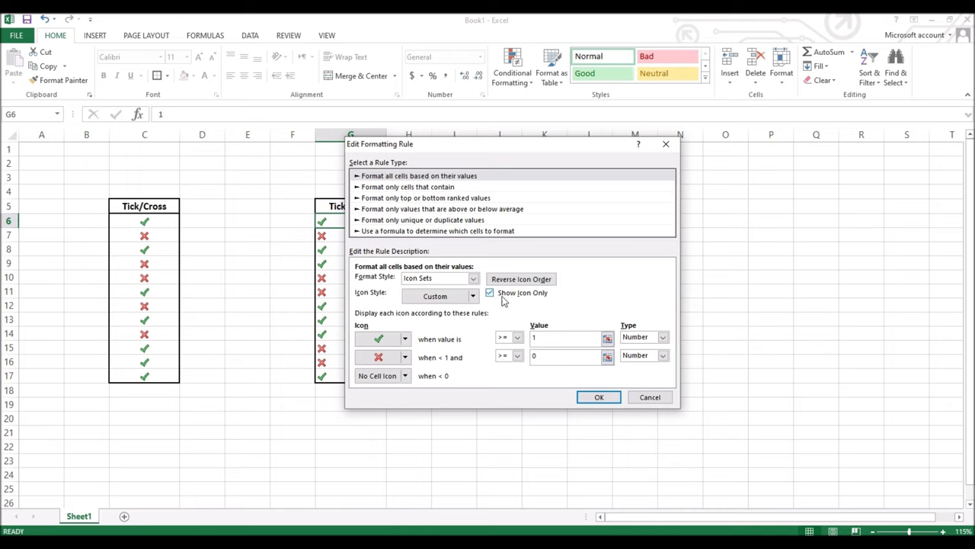
click(599, 397)
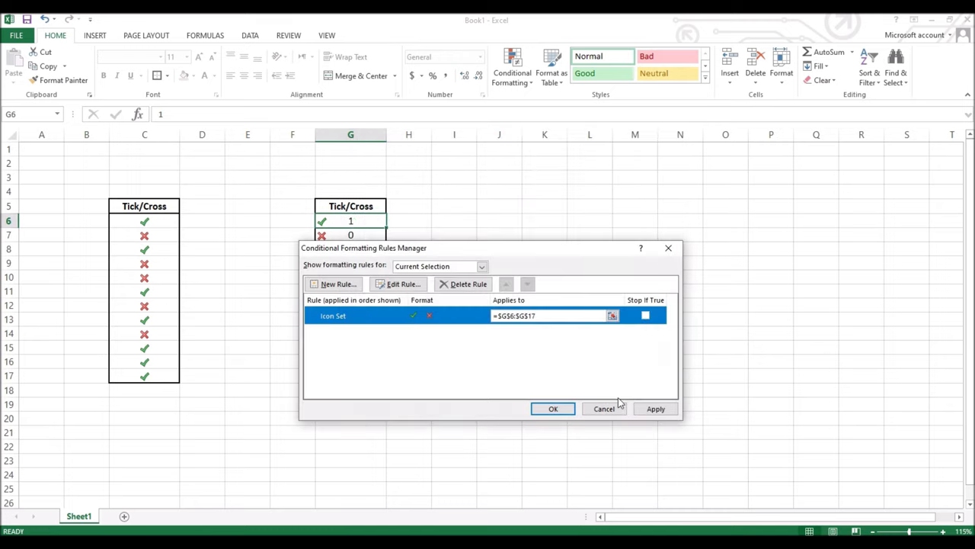
click(653, 410)
click(553, 409)
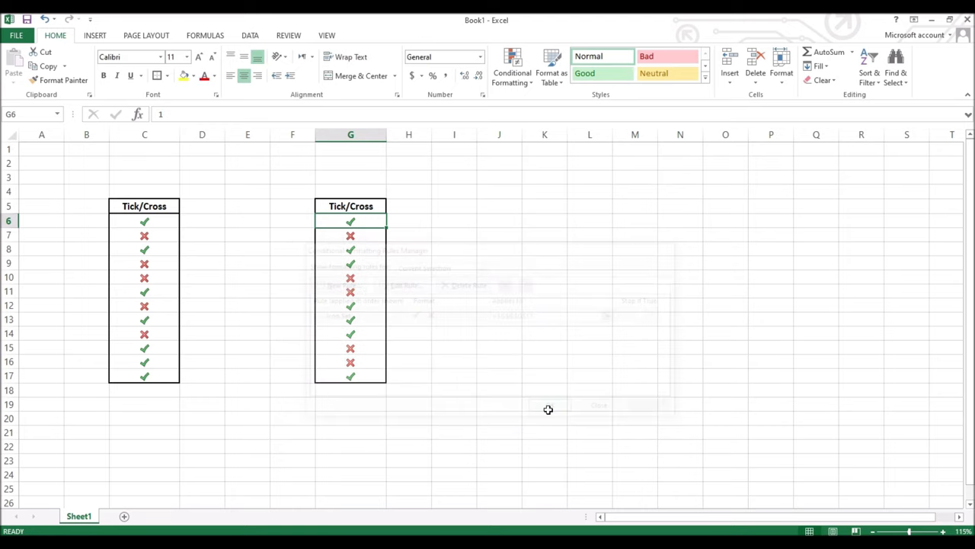
- Change G8 and G9 to 0 so they switch to red crosses
drag(369, 223, 376, 377)
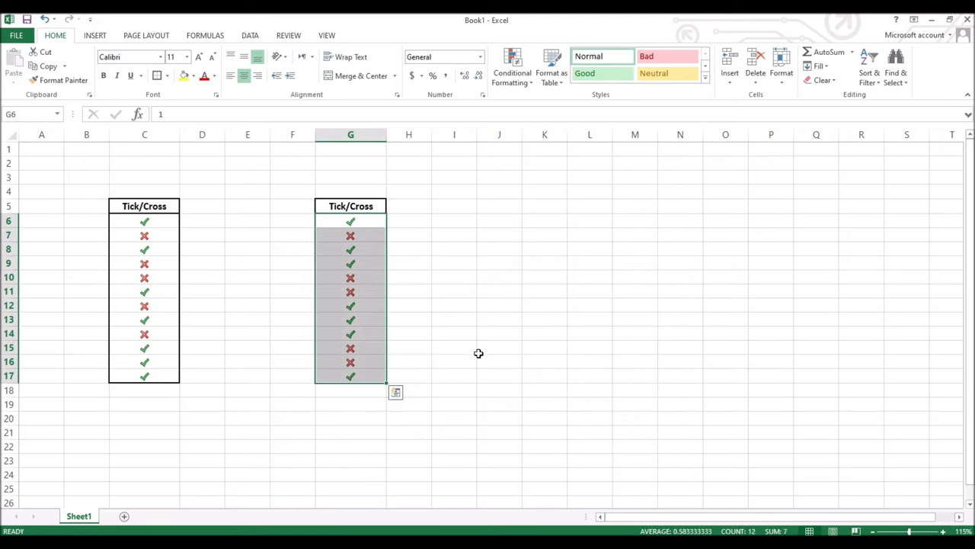
click(376, 249)
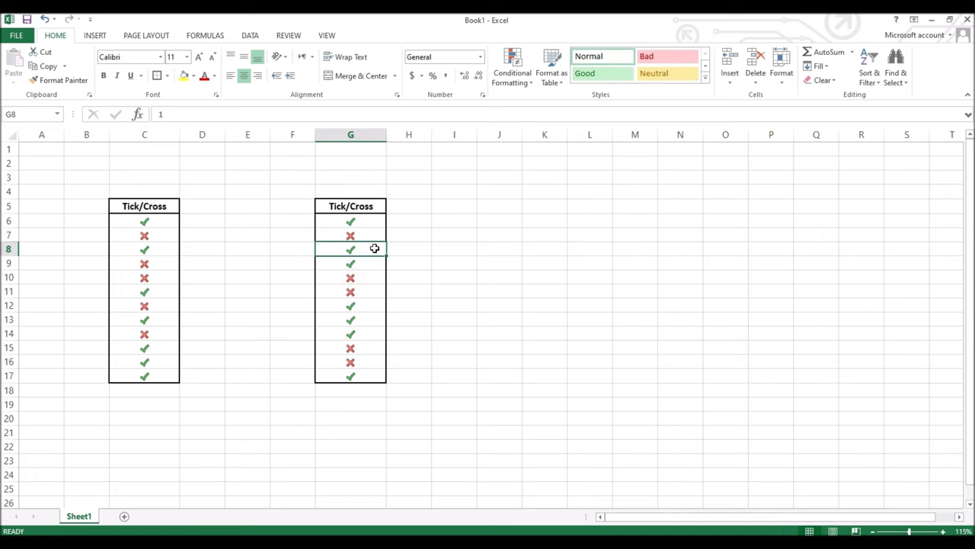
text(0)
key(Return)
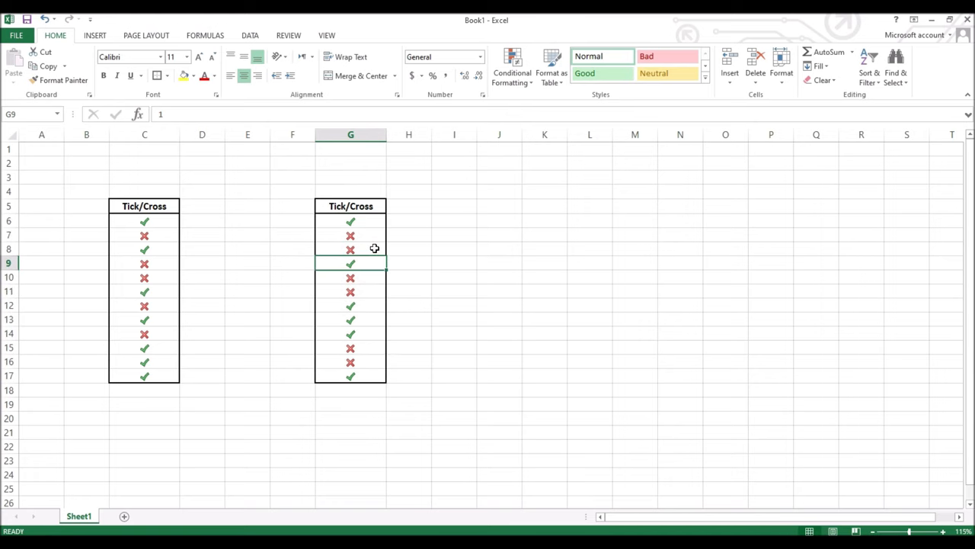
text(0)
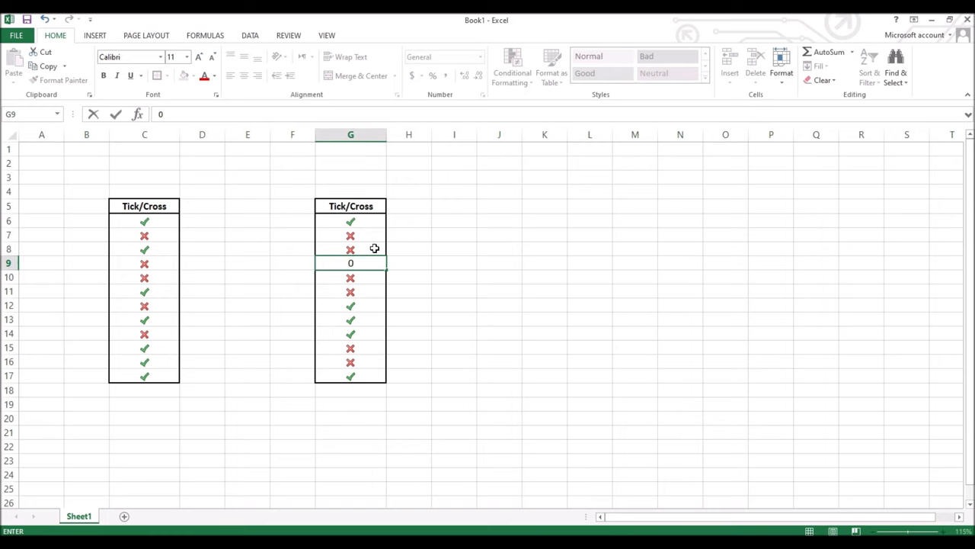
key(Return)
- Move down to G15 and set it to 1 so it shows a green tick, then return to G6
key(Return)
key(Return)
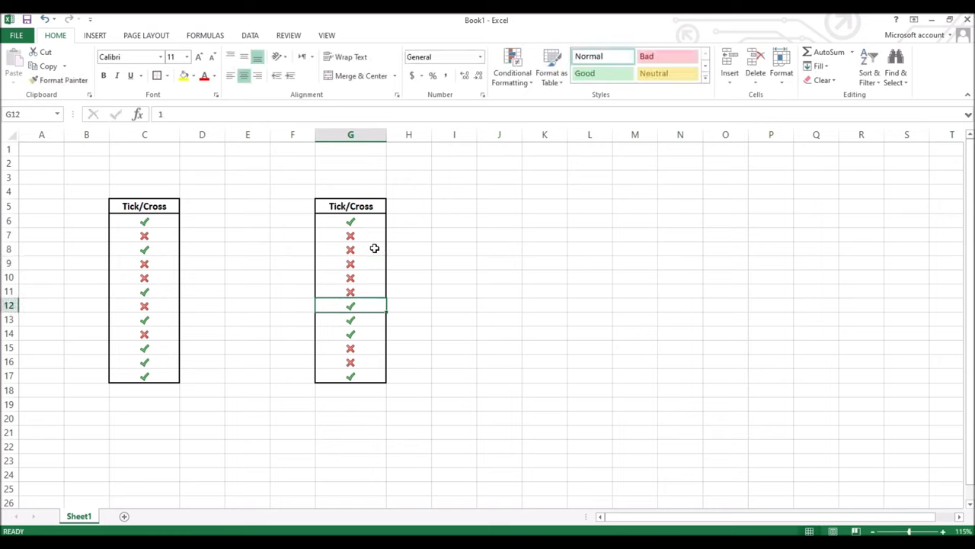
key(Return)
key(Return)
key(Return)
text(1)
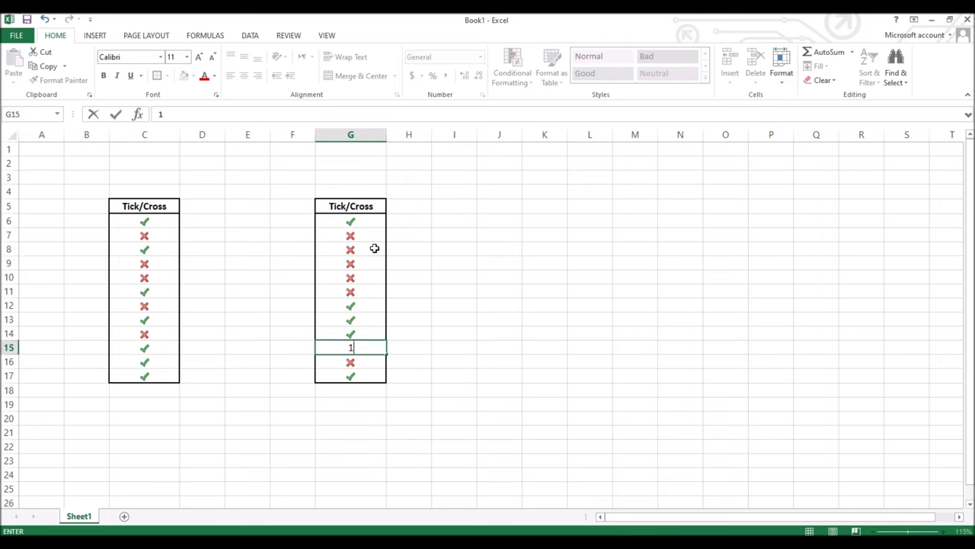
key(Return)
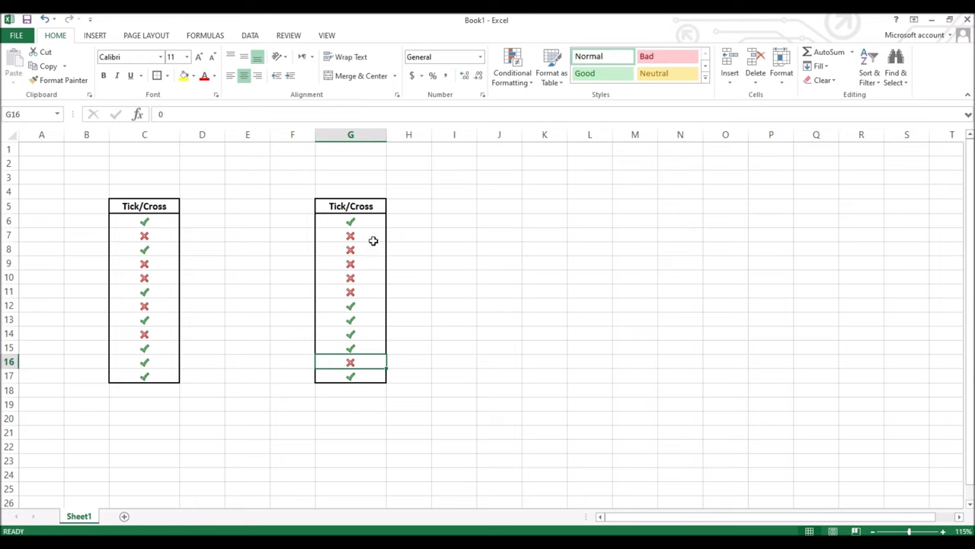
click(370, 222)
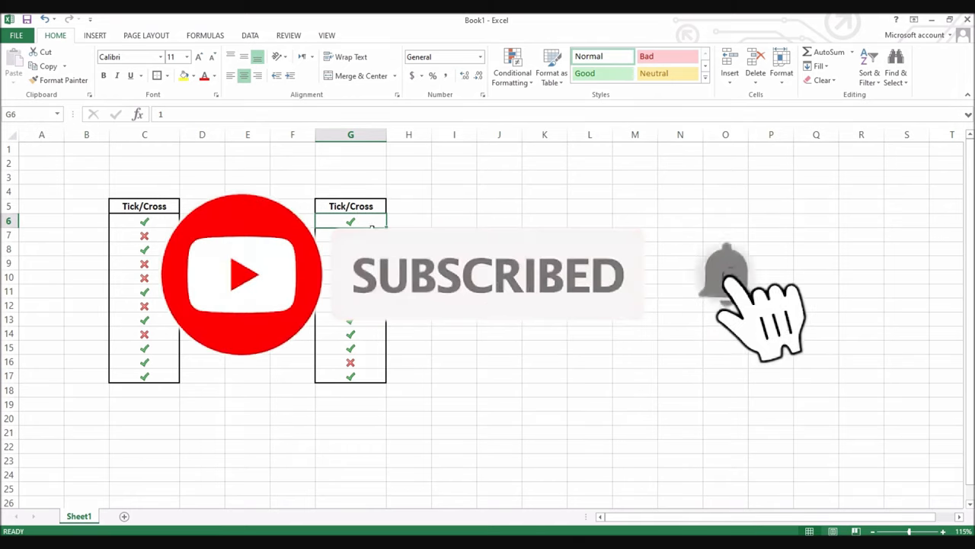
key(Return)
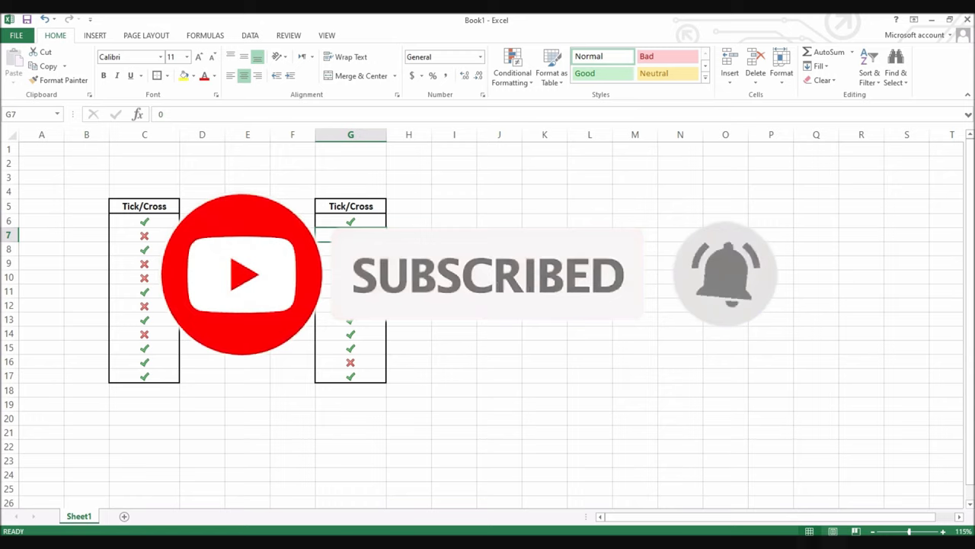